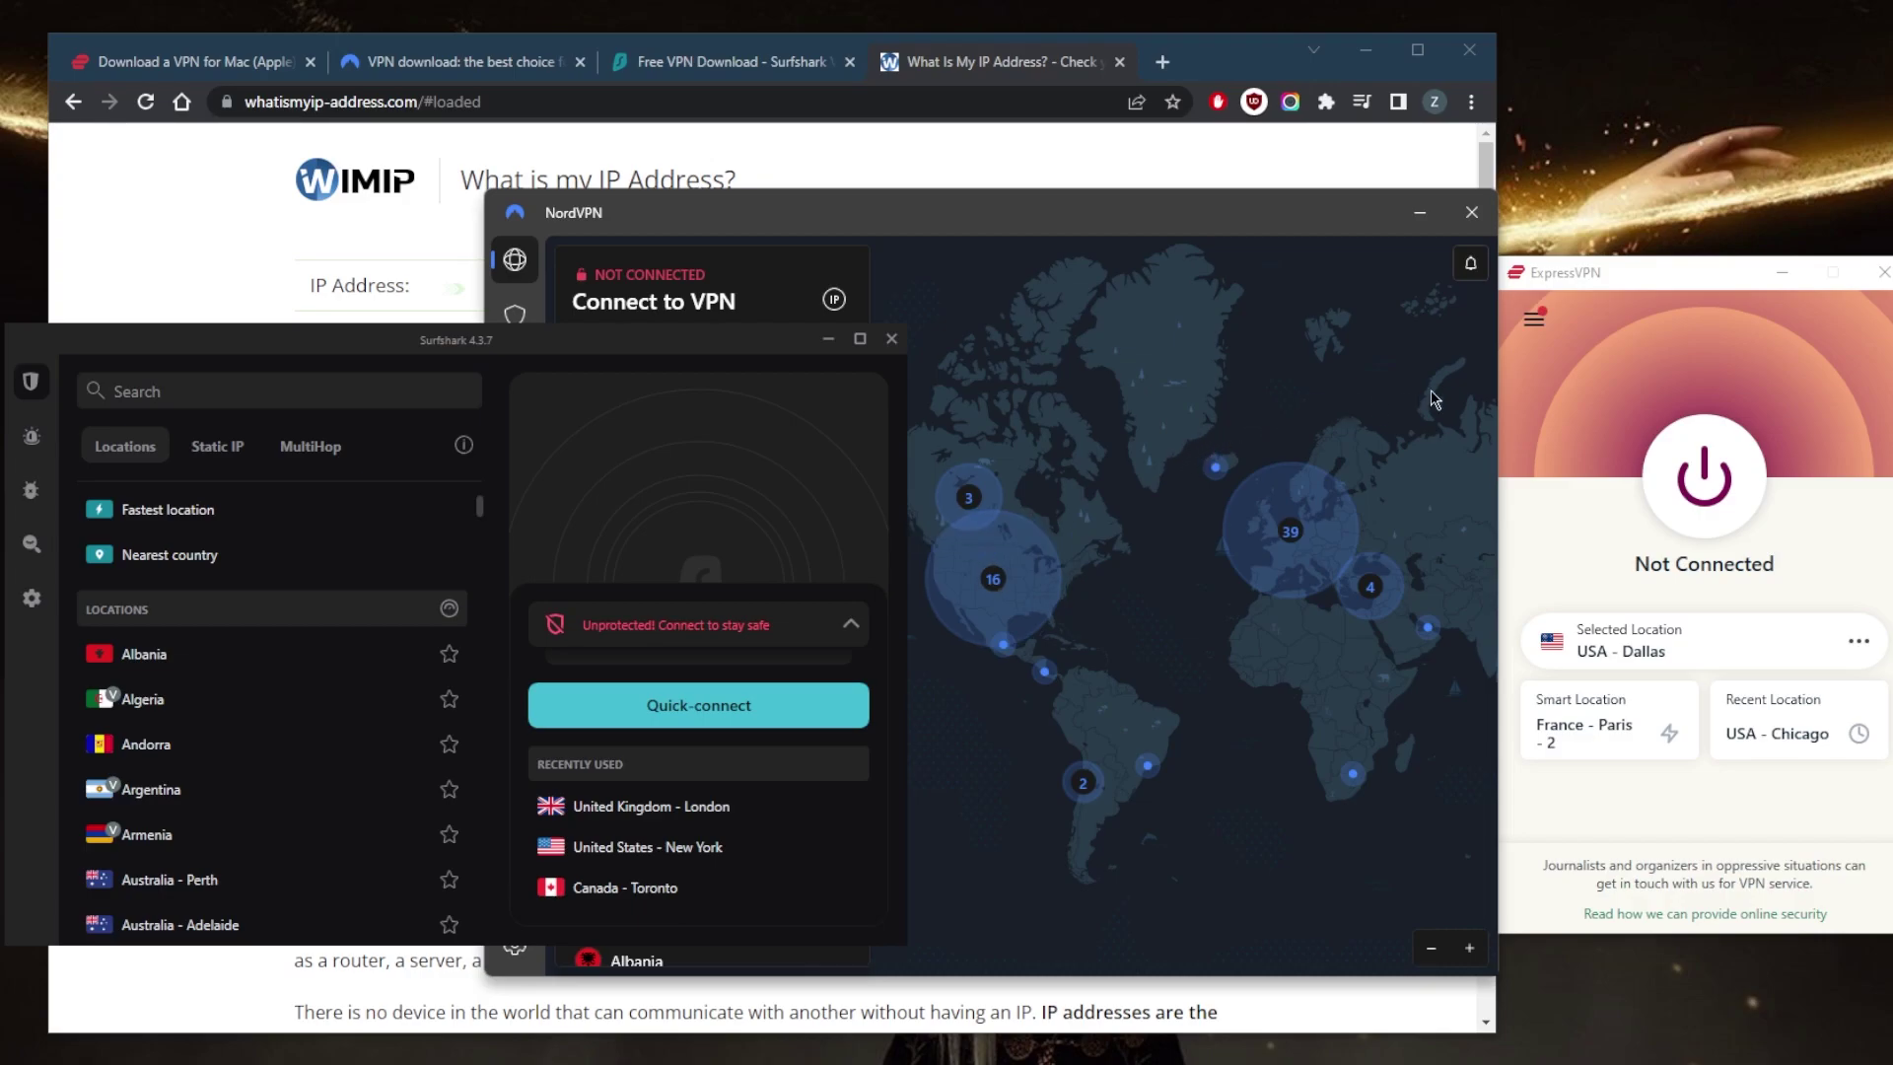
- Check the NordVPN and Surfshark windows, then bring up ExpressVPN's Mac download page in Chrome
left_click(892, 384)
left_click(363, 342)
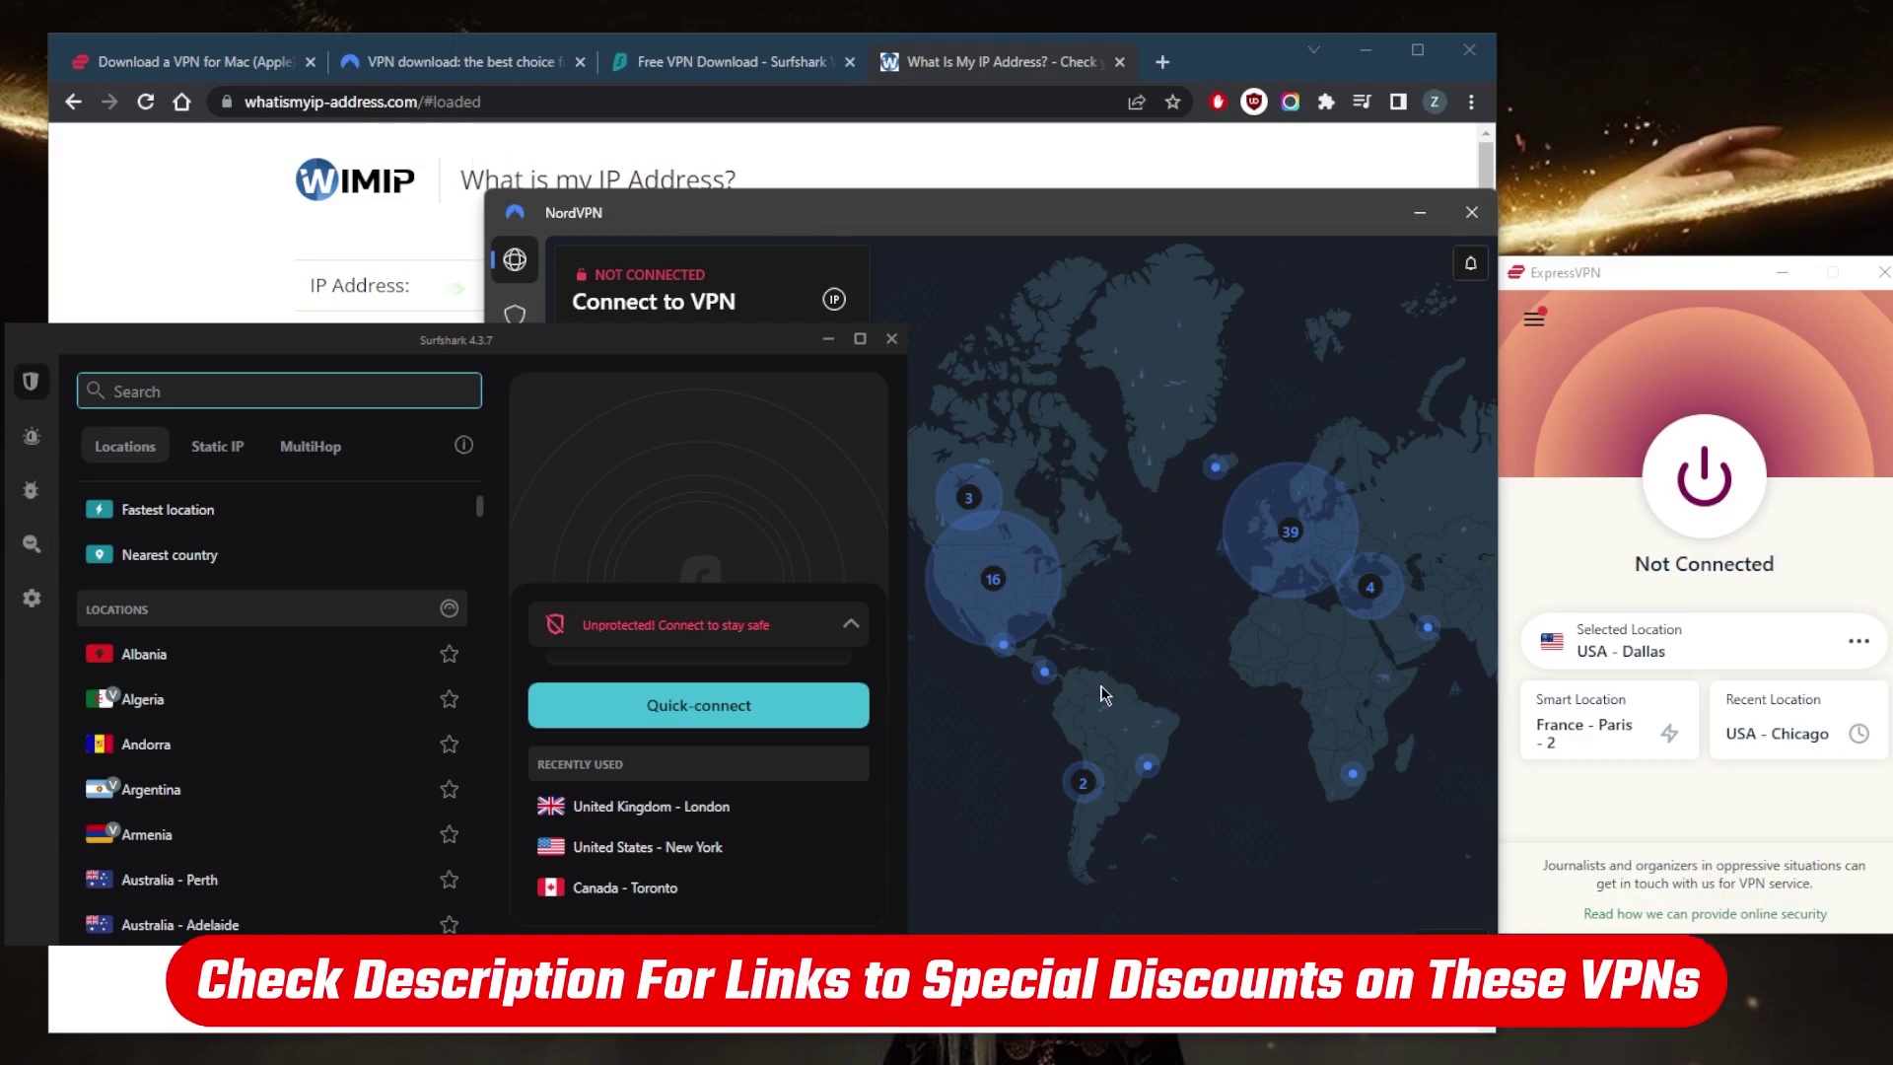
left_click(266, 65)
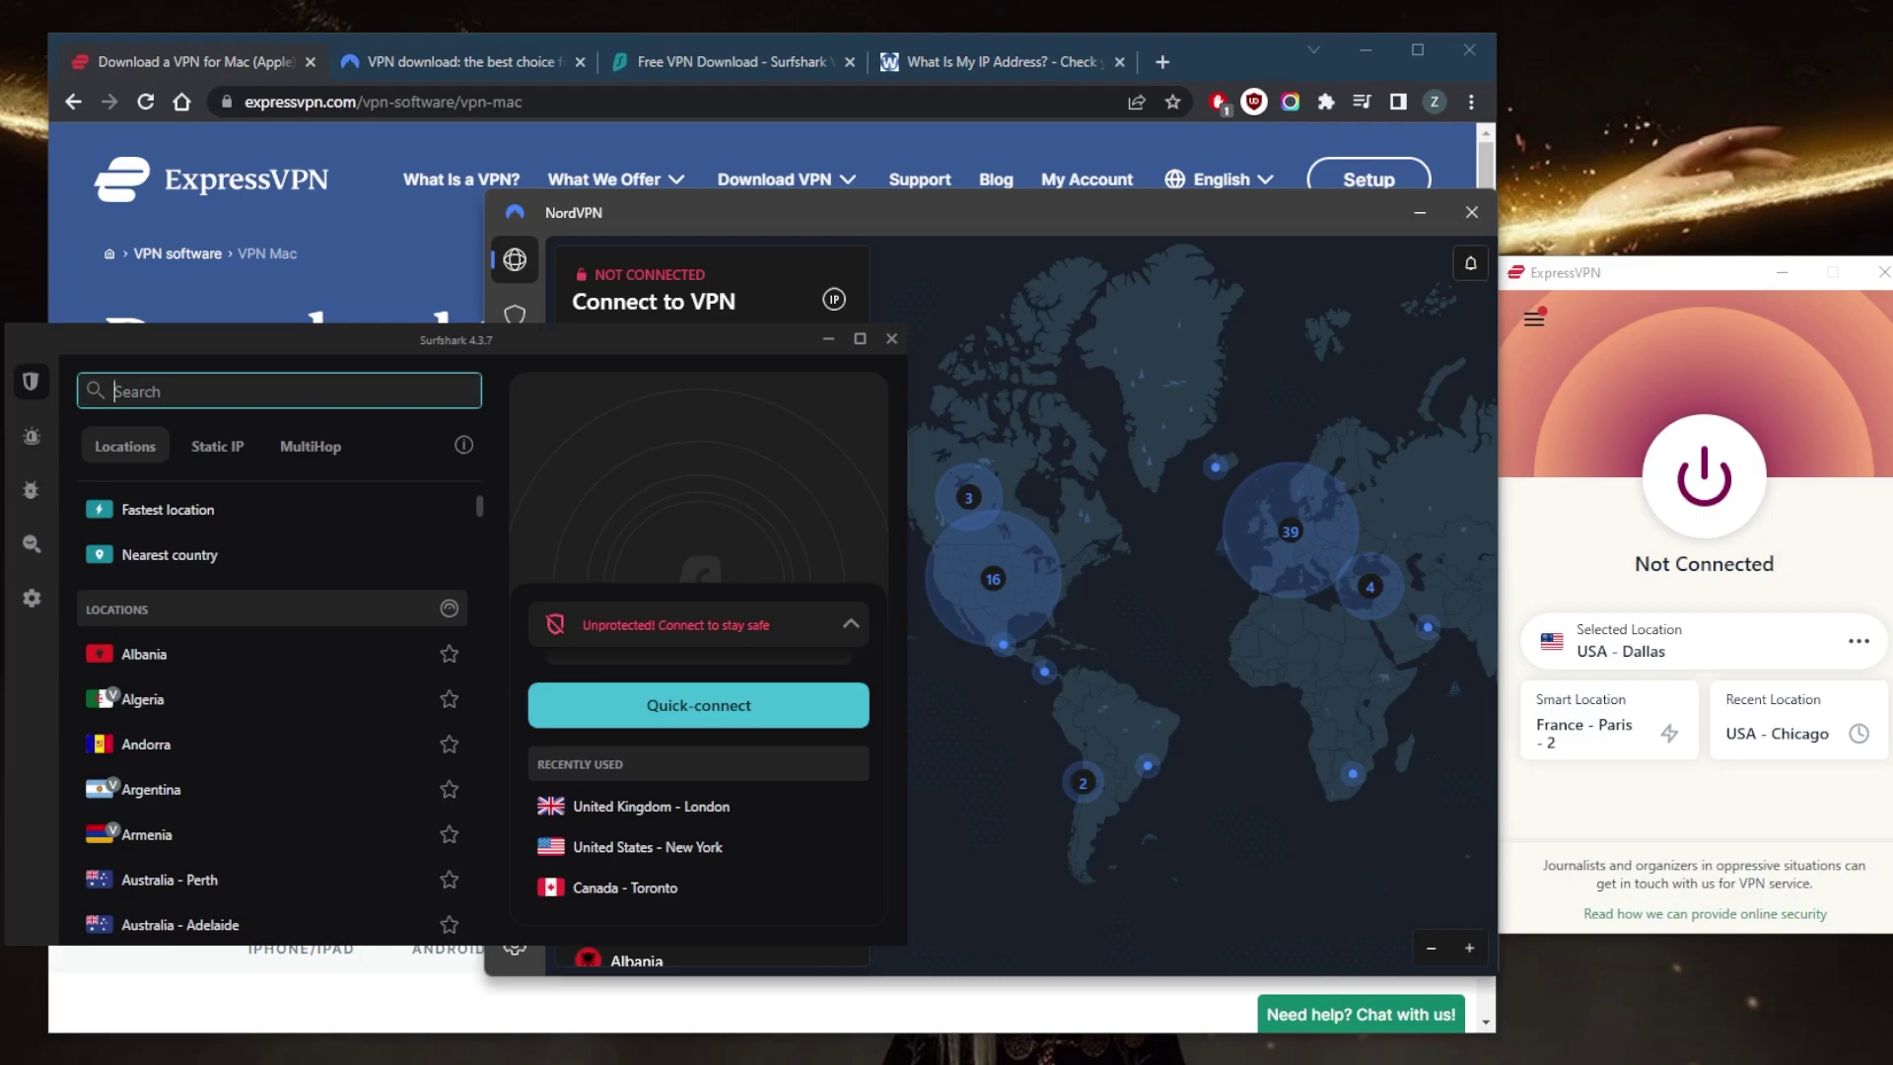
left_click(1535, 319)
- Pick Canada - Toronto under VPN Locations > Canada and connect ExpressVPN
left_click(1585, 359)
left_click(1423, 541)
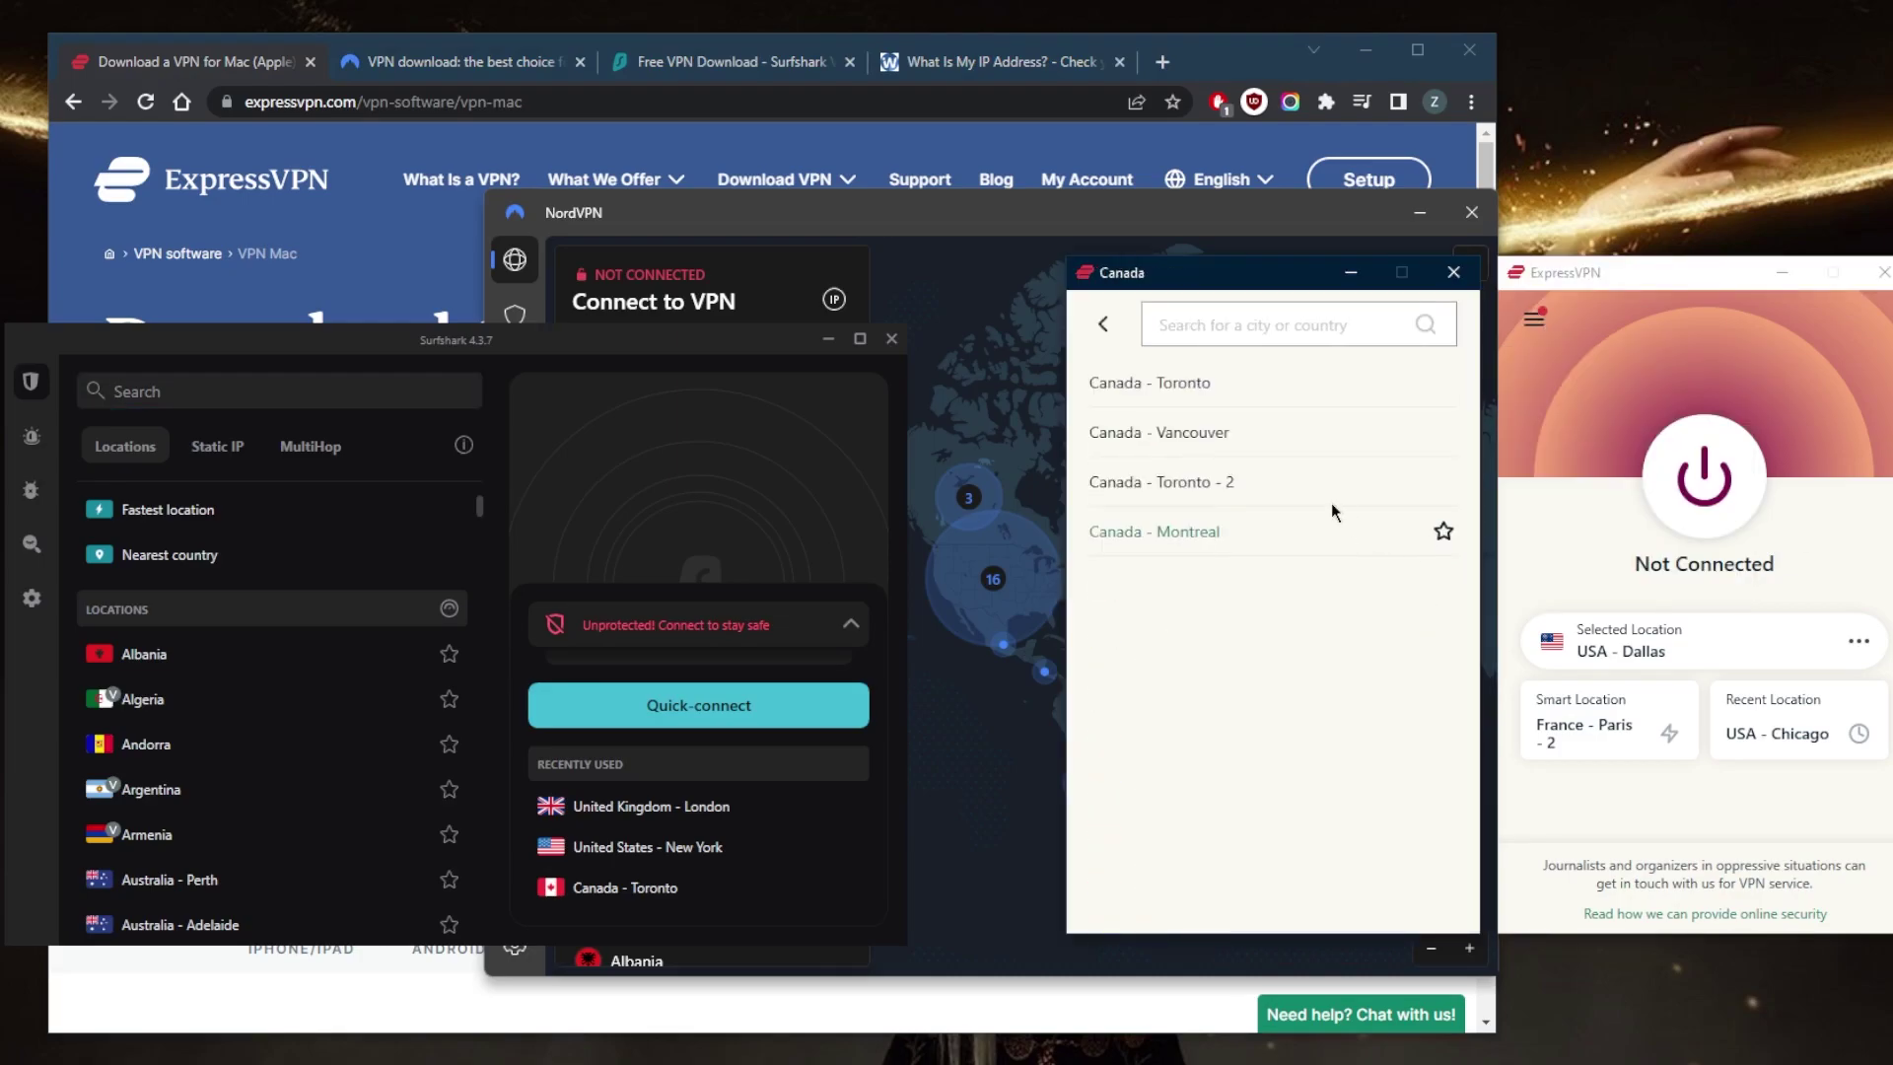
left_click(1188, 391)
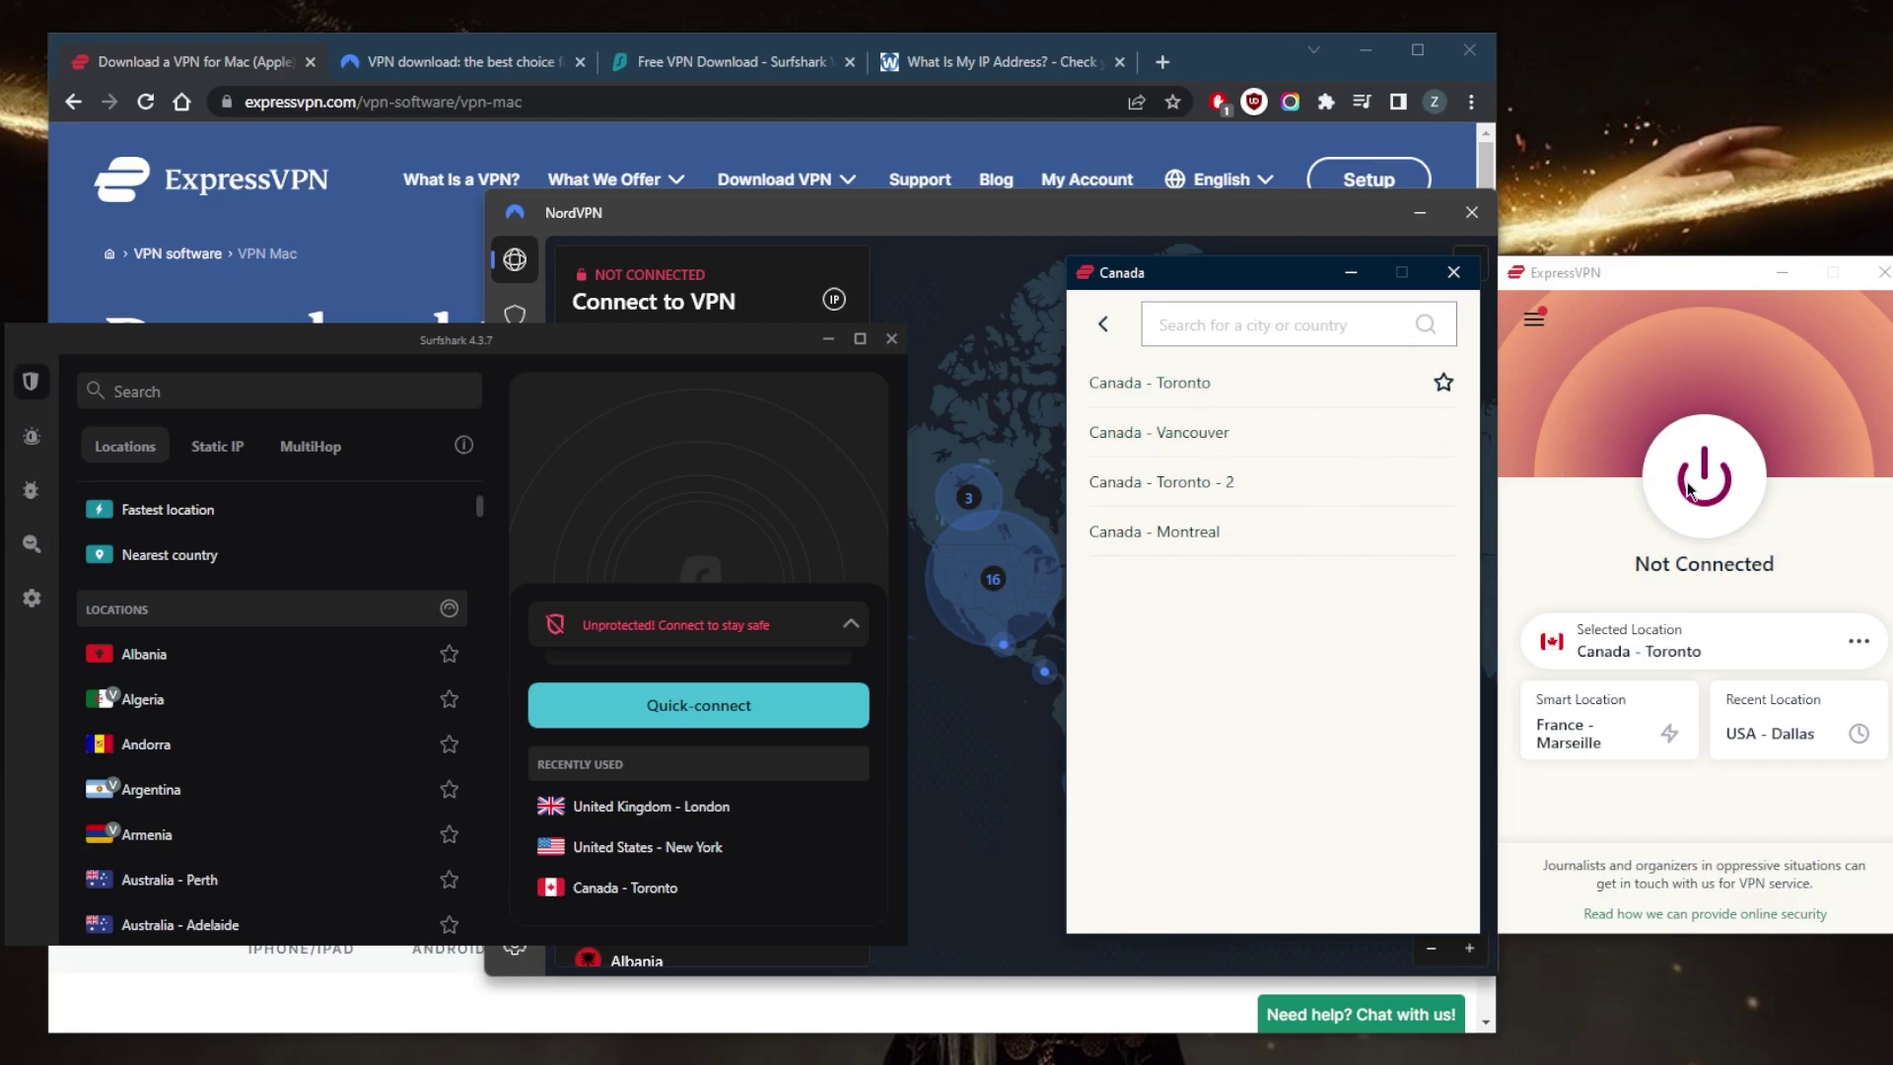
left_click(1688, 490)
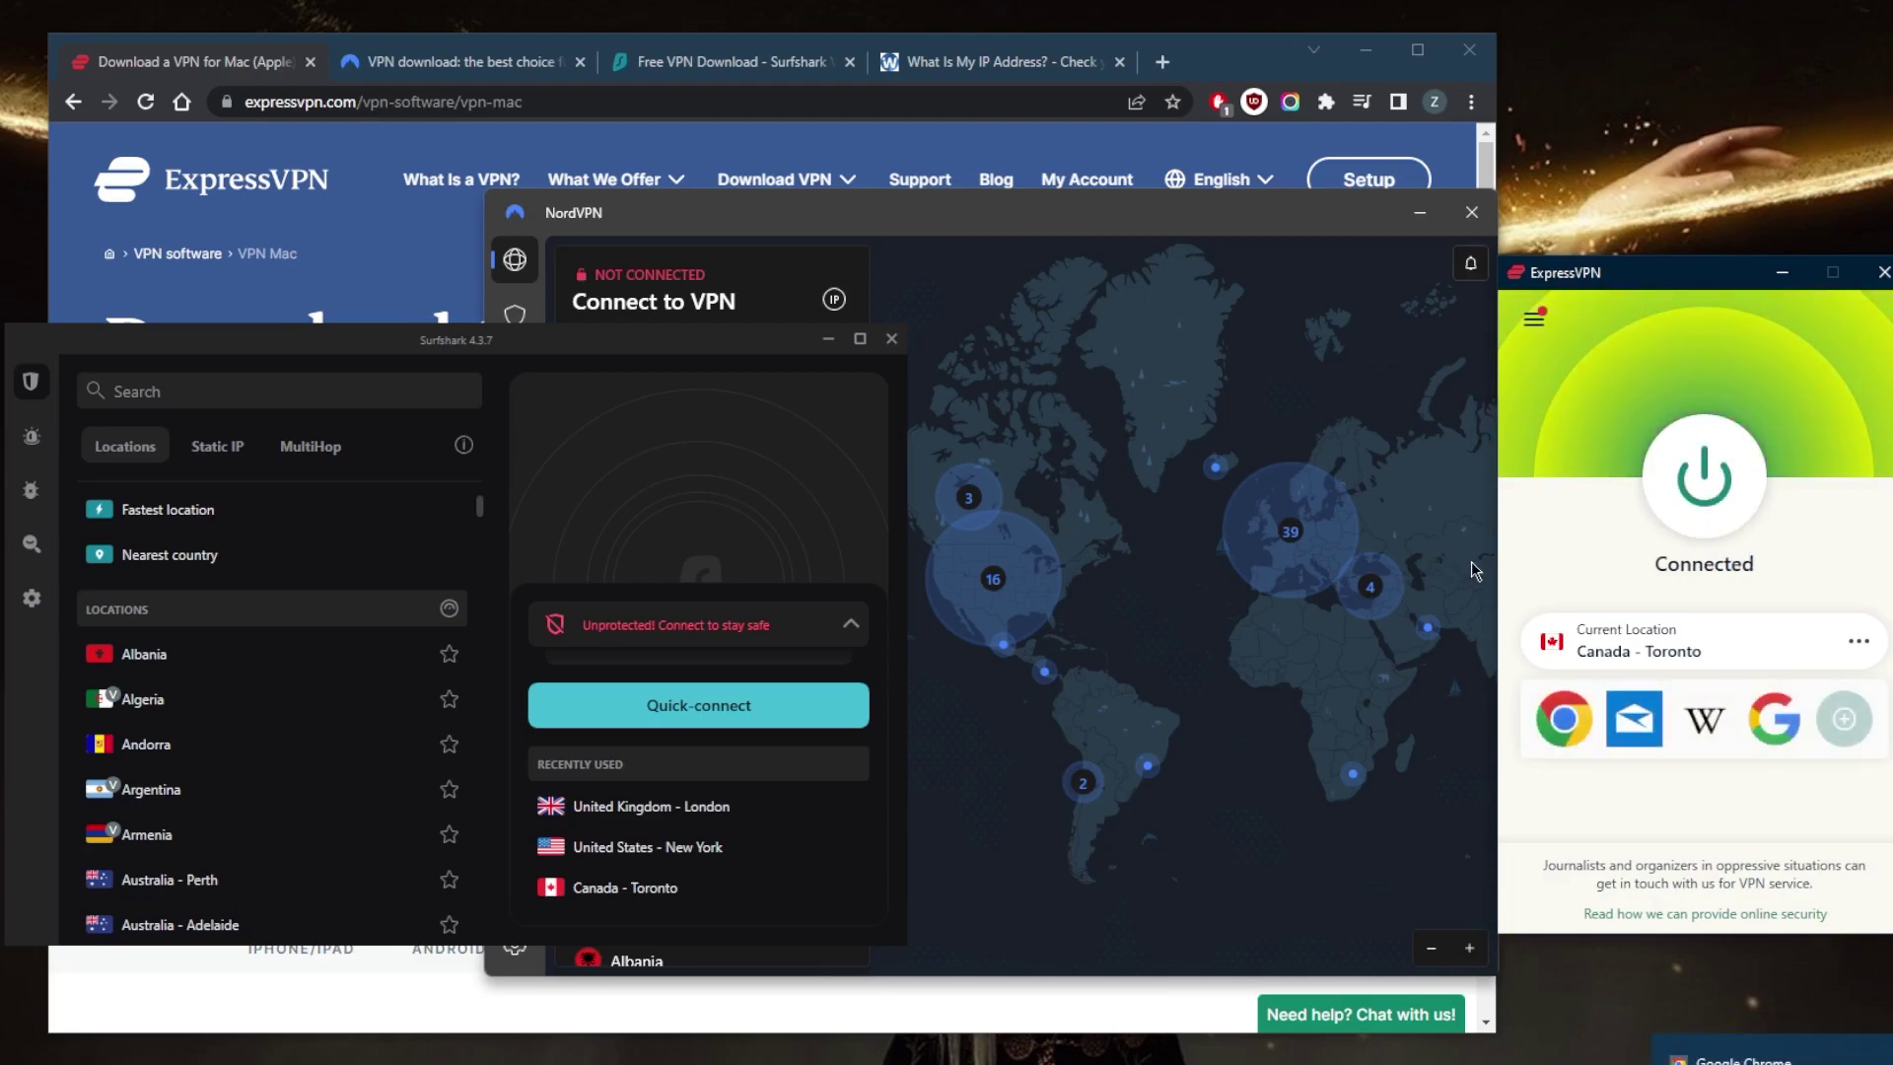
left_click(985, 66)
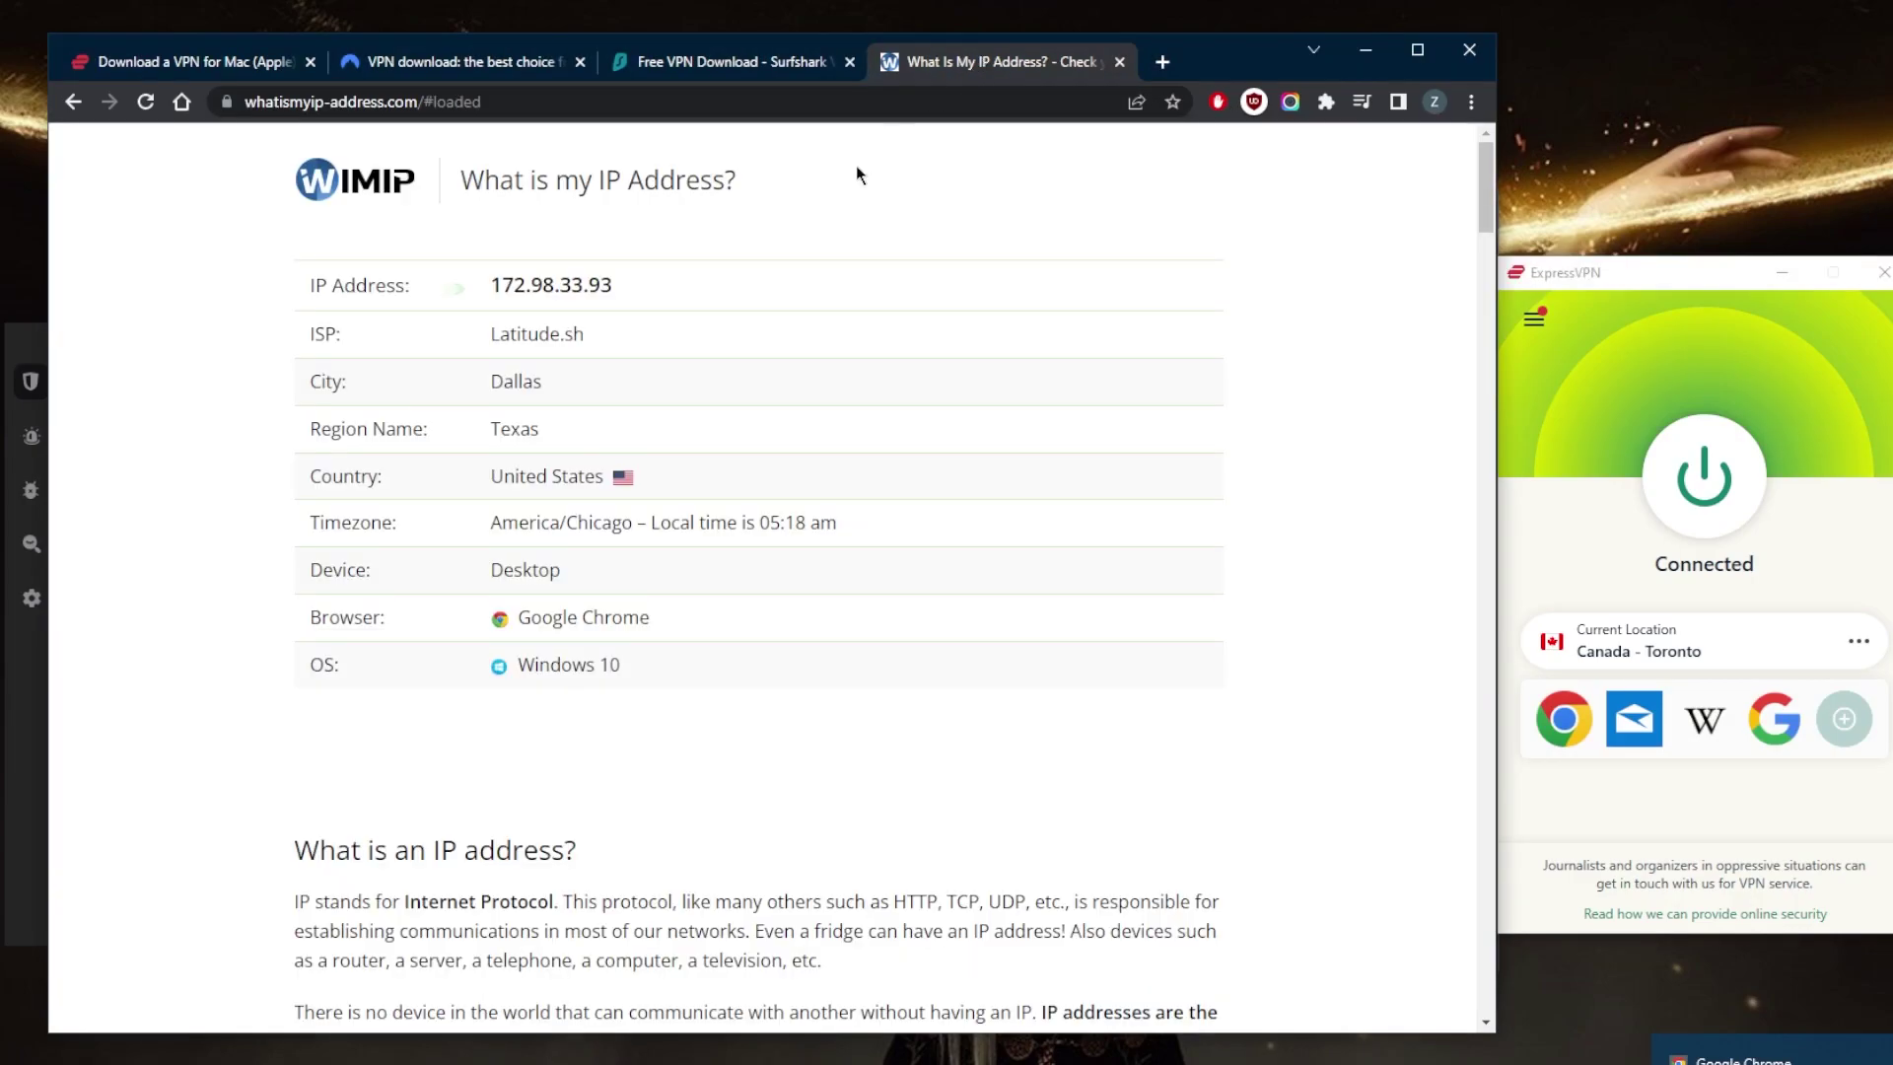
left_click(146, 101)
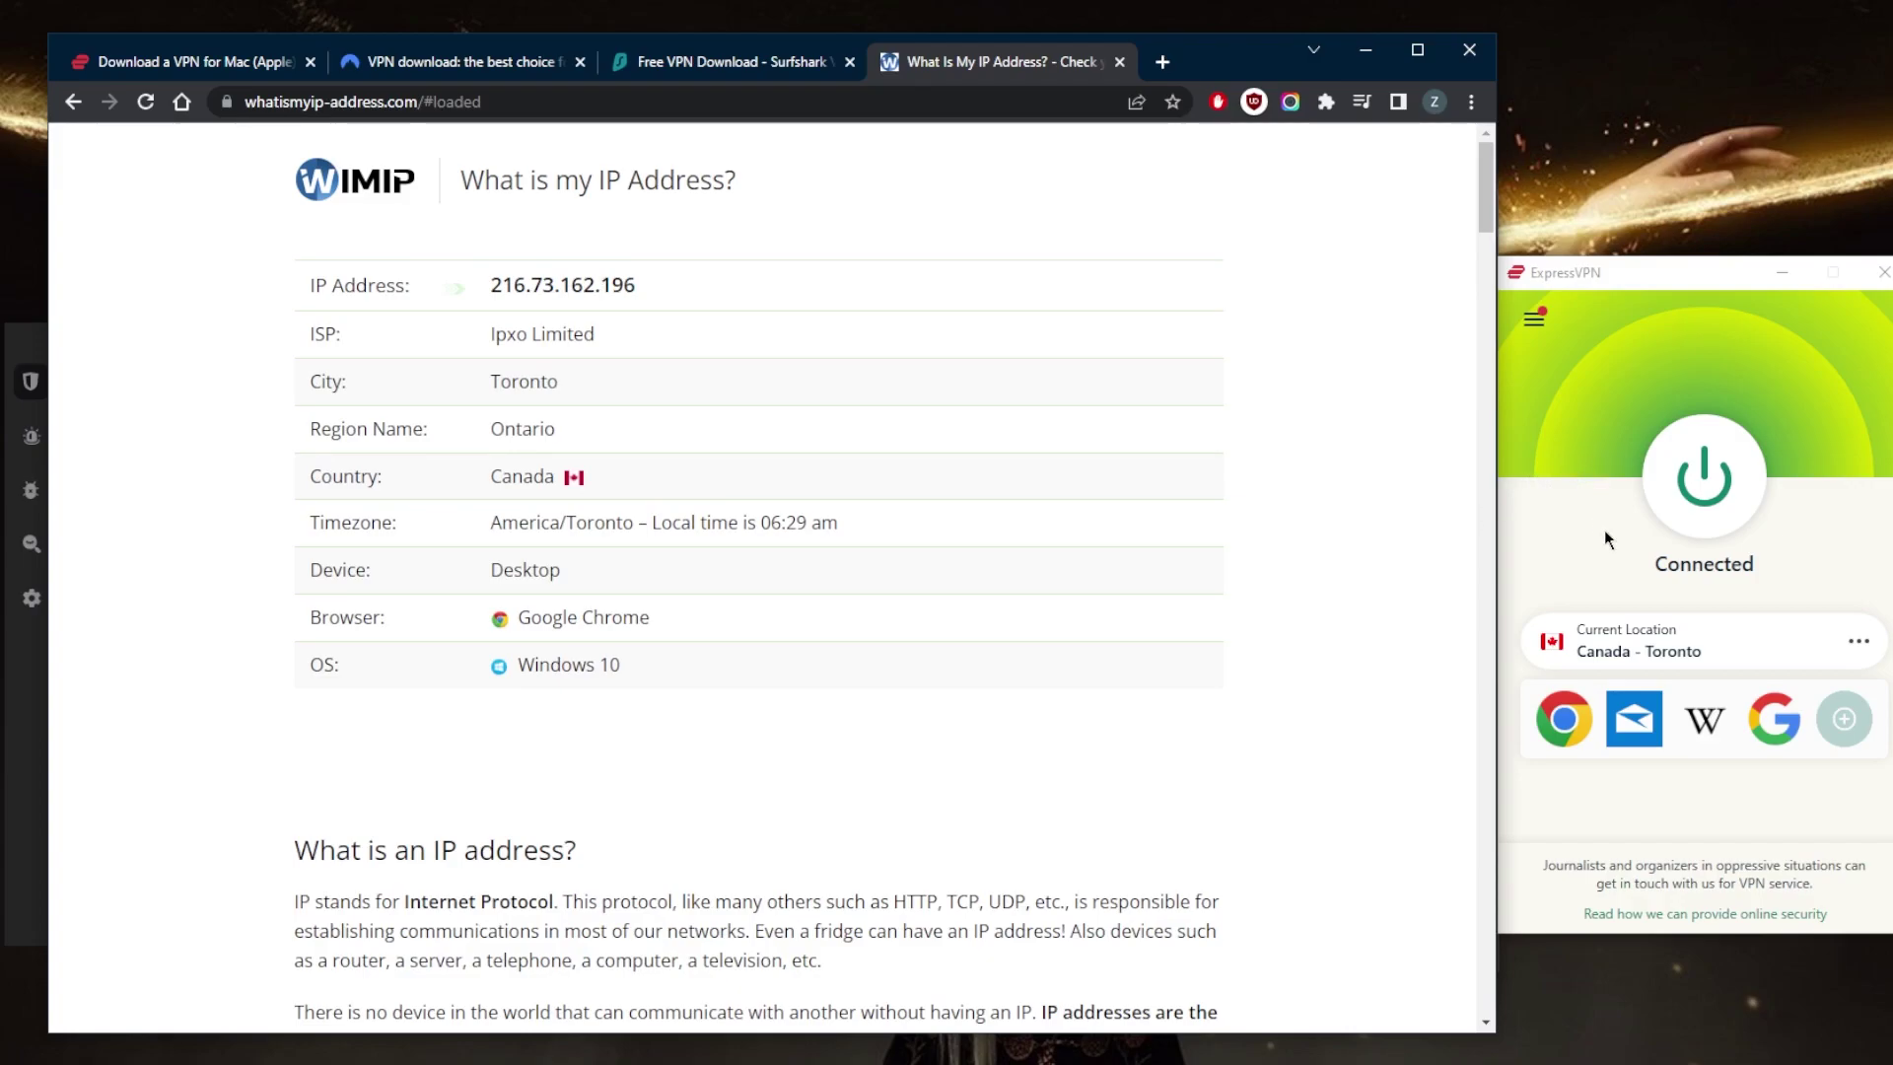
left_click(1704, 477)
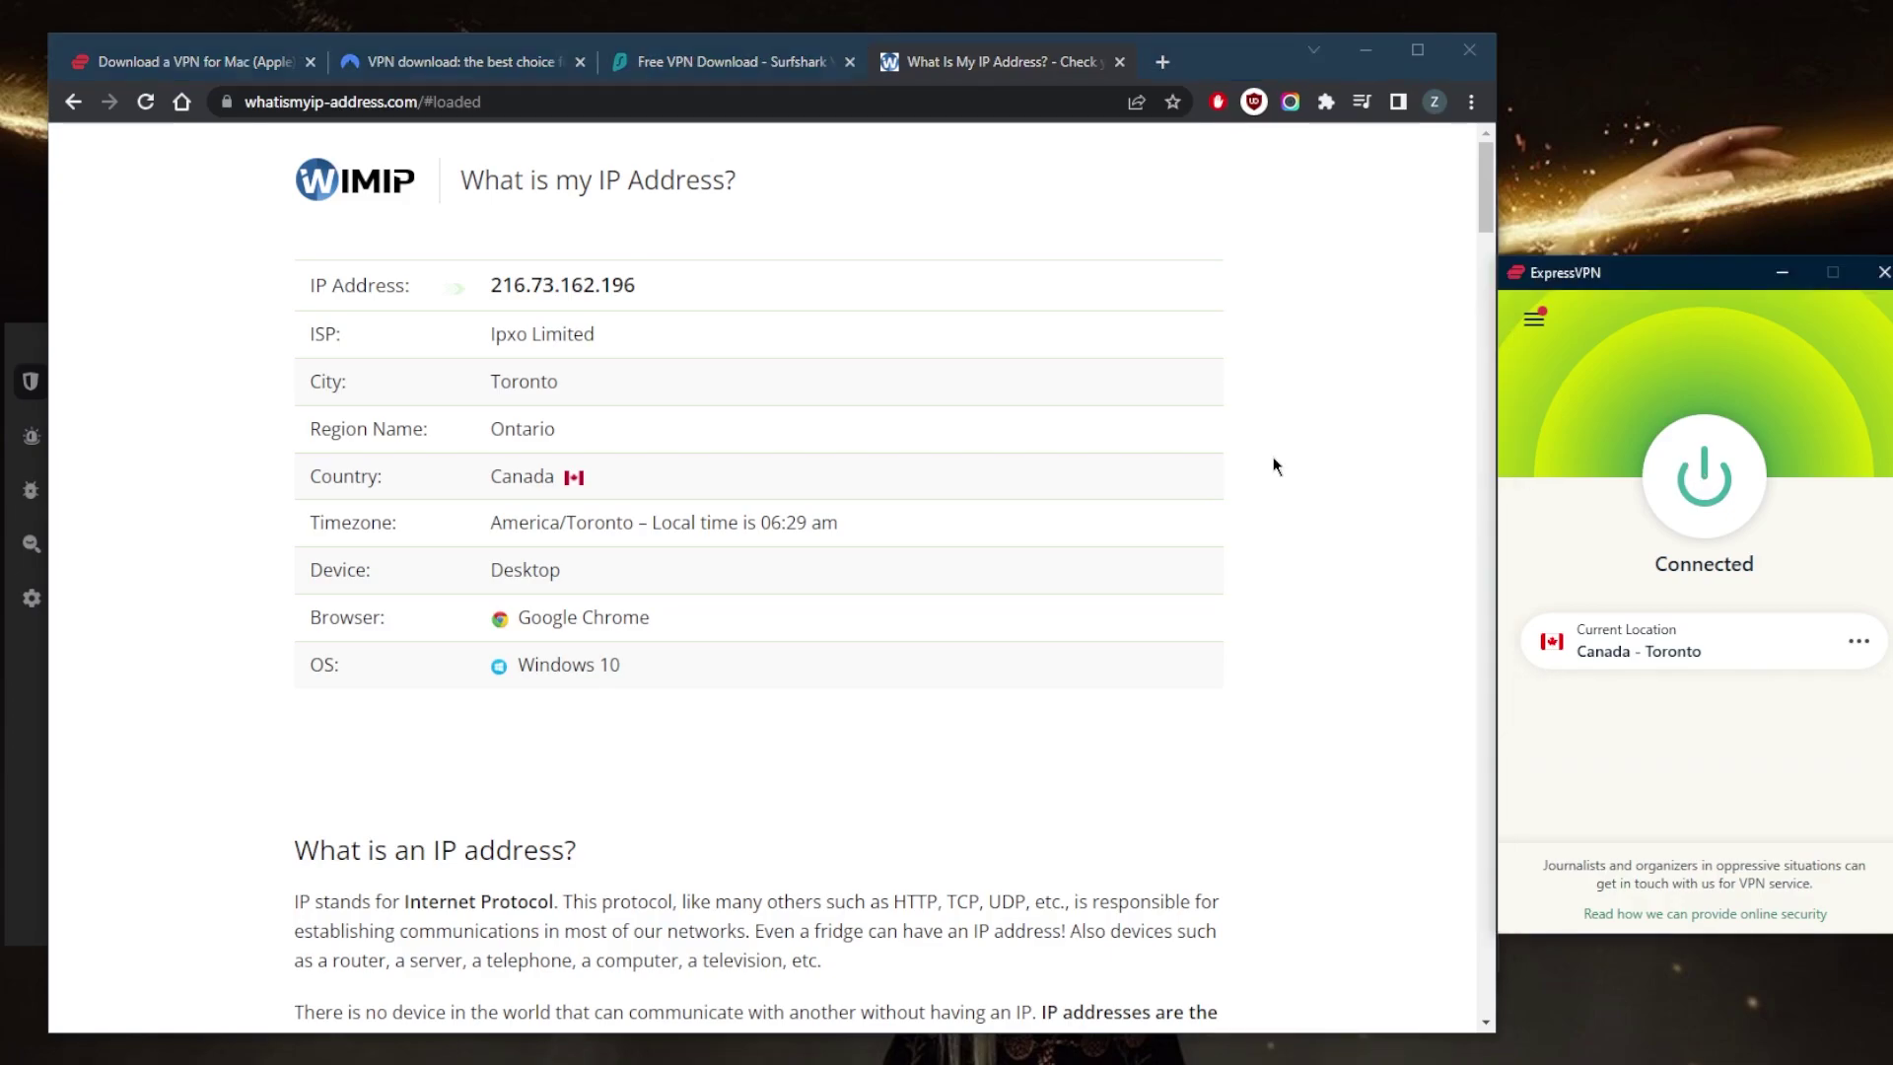